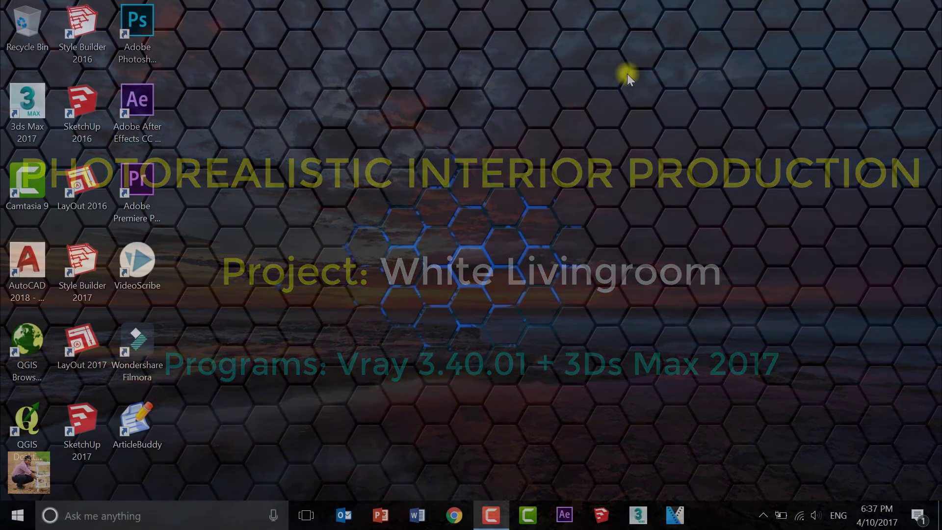
- Refresh the desktop and browse to D:\Design\3d Models\Livingroom 001\Outputs in File Explorer
{"action": "right_click", "coordinate": [627, 74]}
{"action": "left_click", "coordinate": [684, 114]}
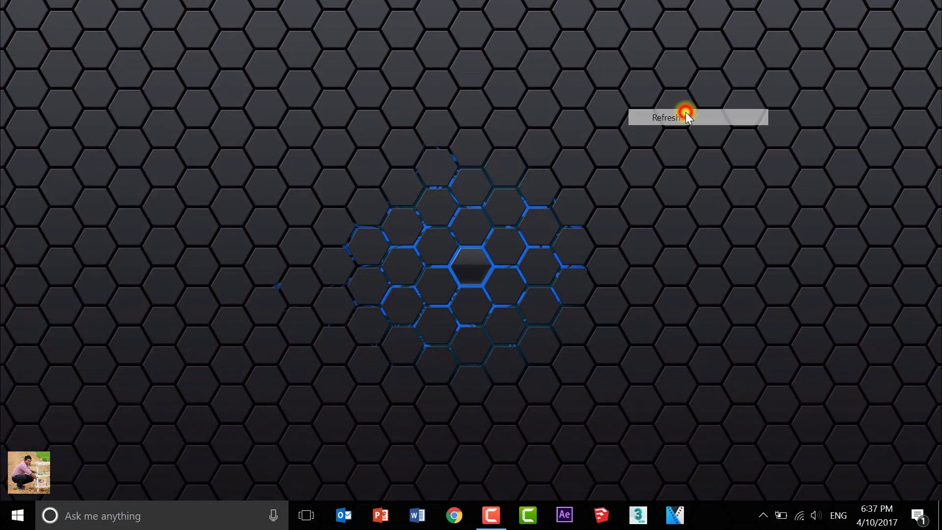
{"action": "key", "text": "super+e"}
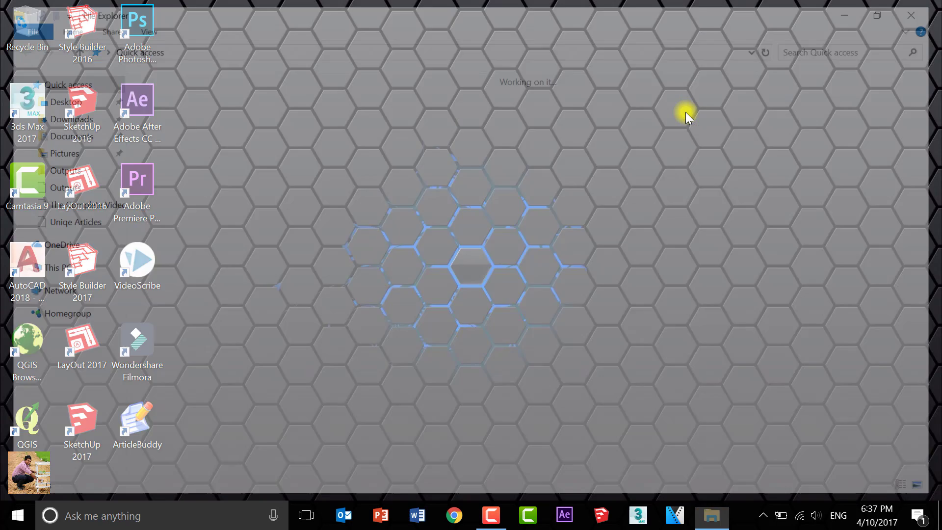
{"action": "left_click", "coordinate": [39, 271]}
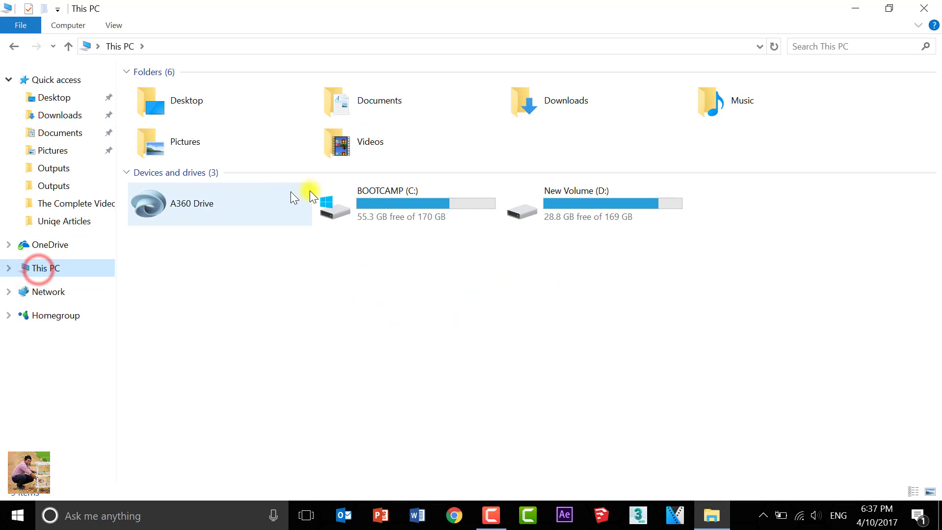
{"action": "double_click", "coordinate": [555, 196]}
{"action": "double_click", "coordinate": [177, 93]}
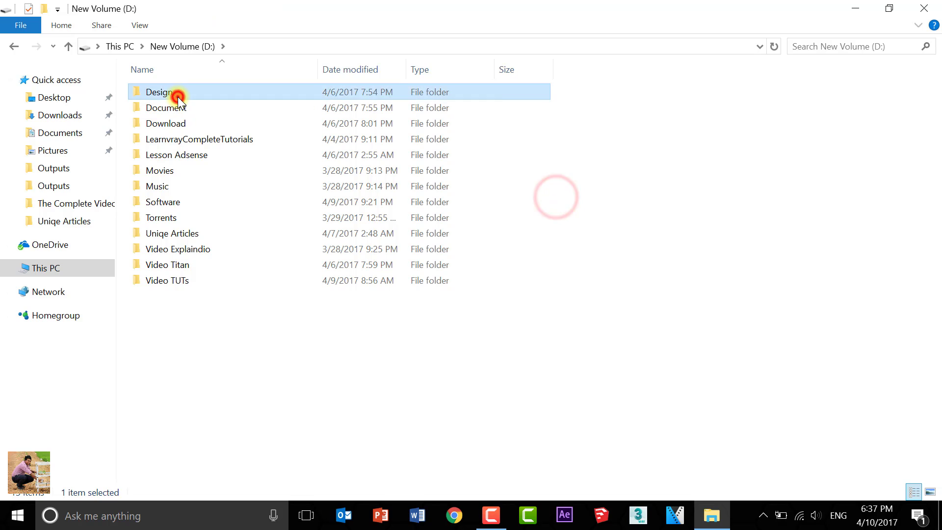
{"action": "double_click", "coordinate": [177, 93]}
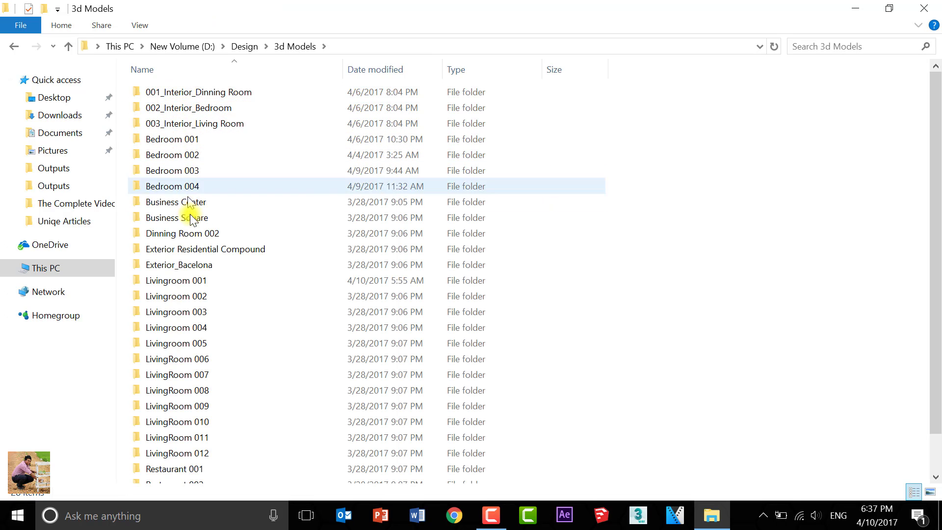
{"action": "double_click", "coordinate": [196, 282]}
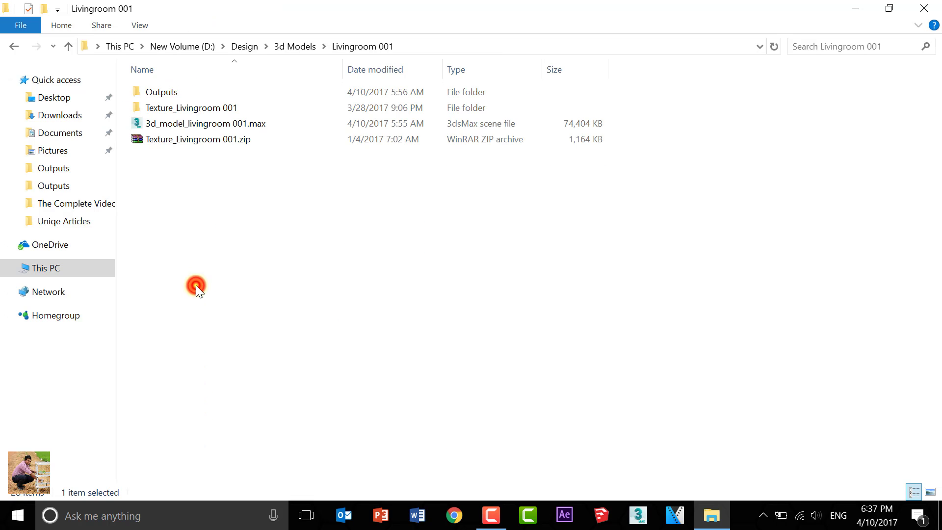
{"action": "double_click", "coordinate": [167, 90]}
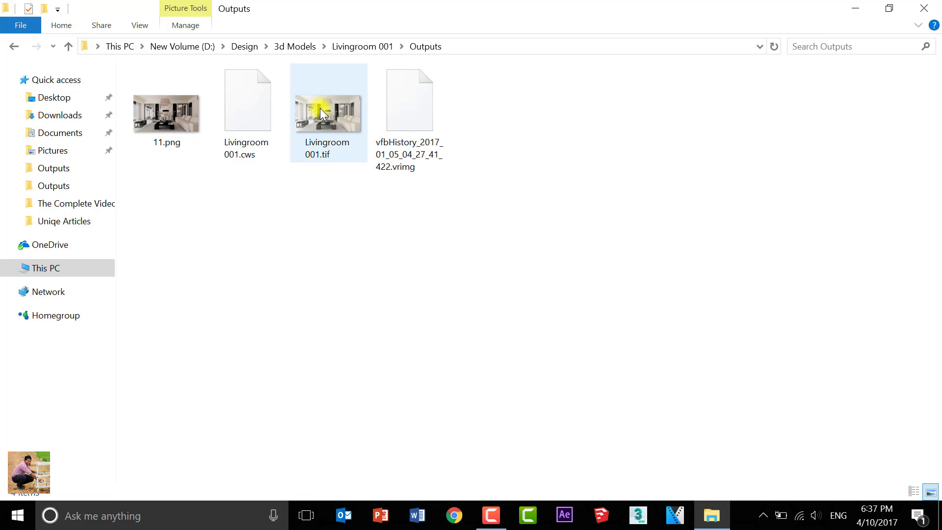
- Preview the Livingroom 001.tif render from the Outputs folder, then close the preview
{"action": "left_click", "coordinate": [12, 46]}
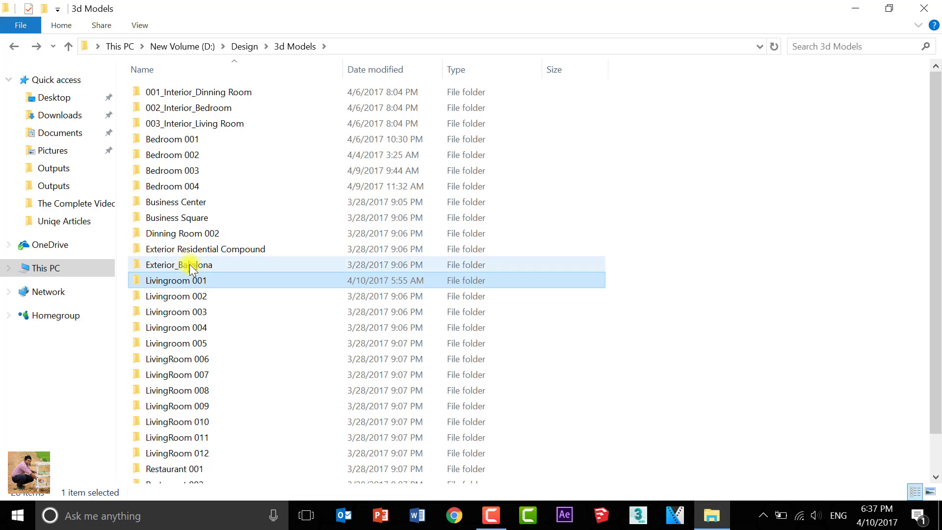
{"action": "double_click", "coordinate": [194, 279]}
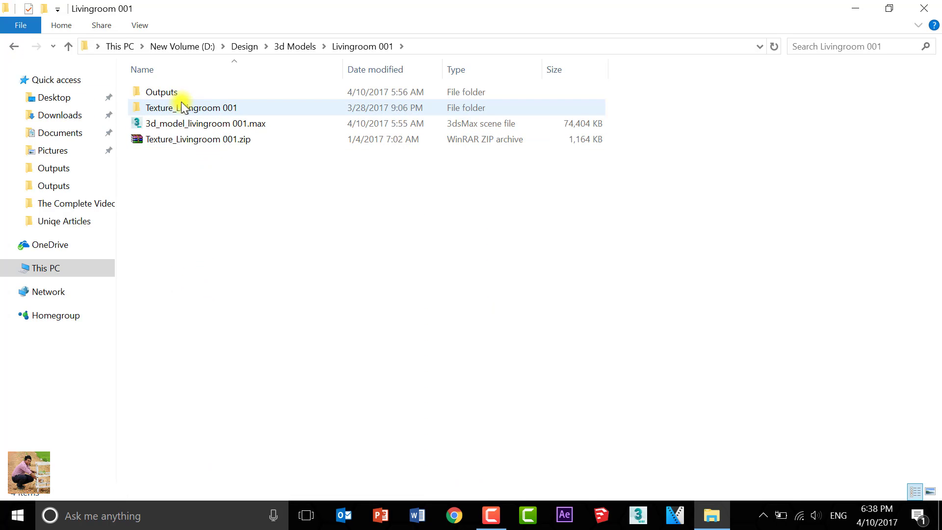
{"action": "double_click", "coordinate": [169, 92]}
{"action": "double_click", "coordinate": [344, 103]}
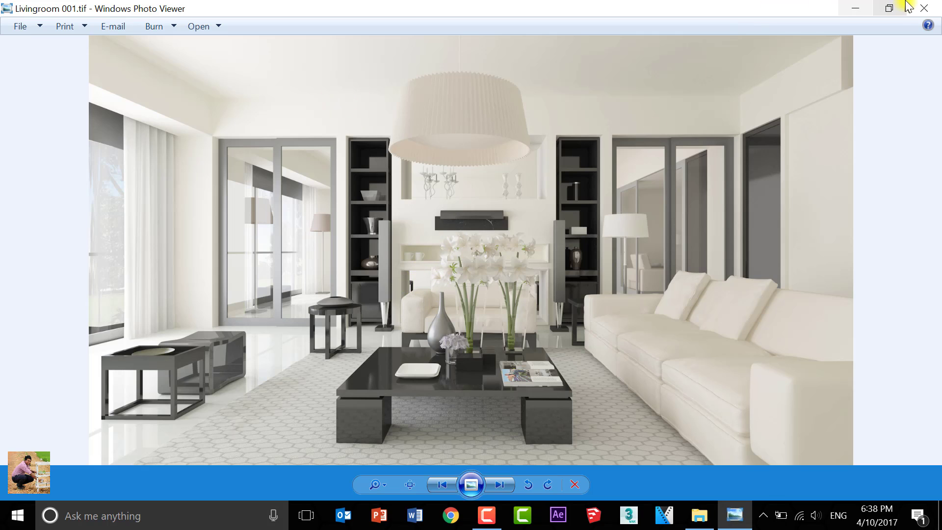
{"action": "left_click", "coordinate": [932, 6]}
- Refresh the Outputs folder and return to the Livingroom 001 project folder
{"action": "left_click", "coordinate": [346, 298]}
{"action": "right_click", "coordinate": [302, 245]}
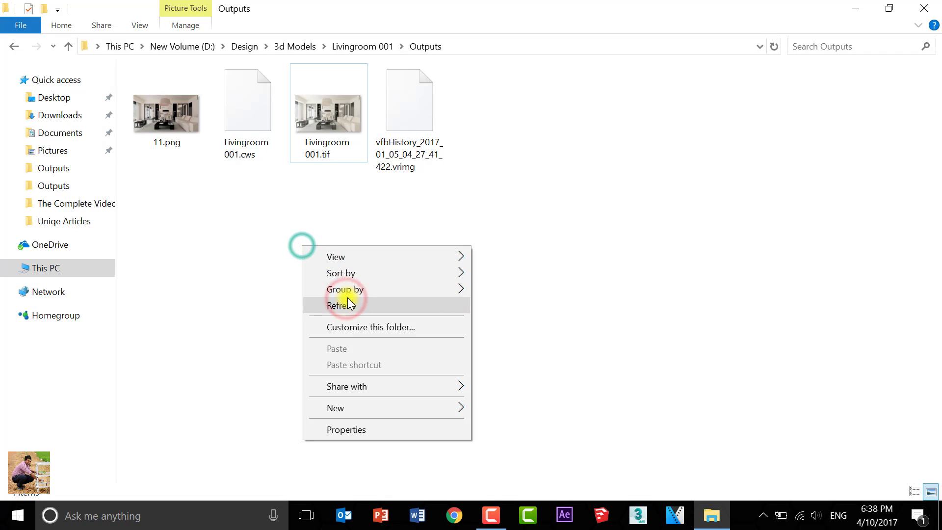
{"action": "left_click", "coordinate": [349, 305]}
{"action": "left_click", "coordinate": [17, 46]}
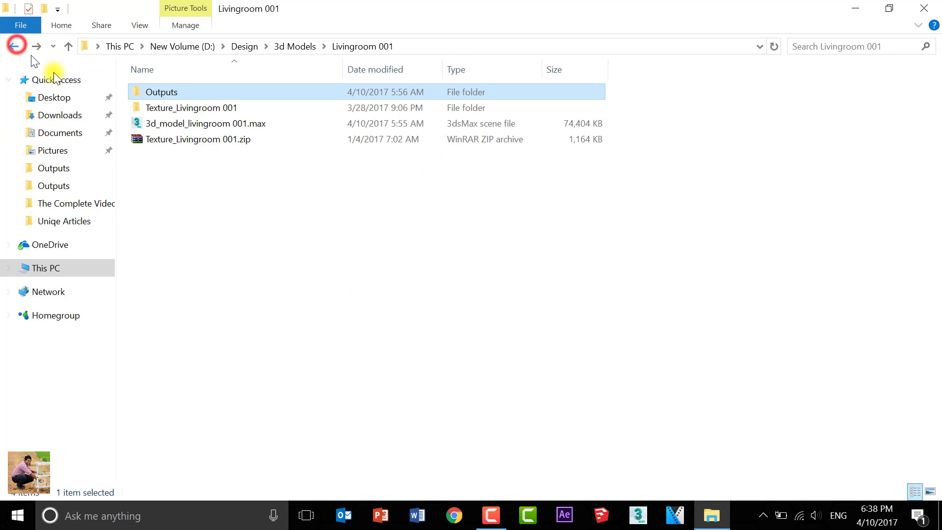
- Launch 3d_model_livingroom 001.max, minimizing Explorer and refreshing the desktop while it loads
{"action": "double_click", "coordinate": [187, 120]}
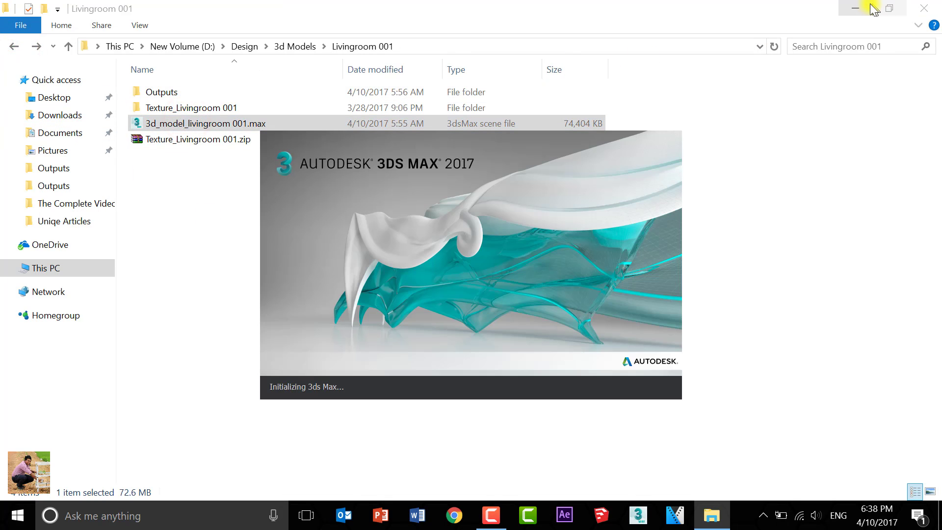
{"action": "left_click", "coordinate": [924, 9]}
{"action": "right_click", "coordinate": [726, 37]}
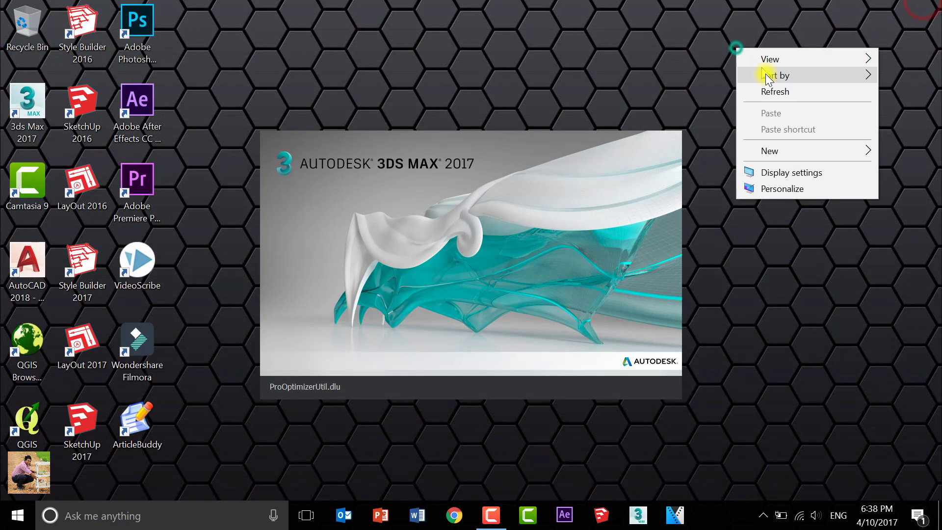
{"action": "left_click", "coordinate": [776, 90]}
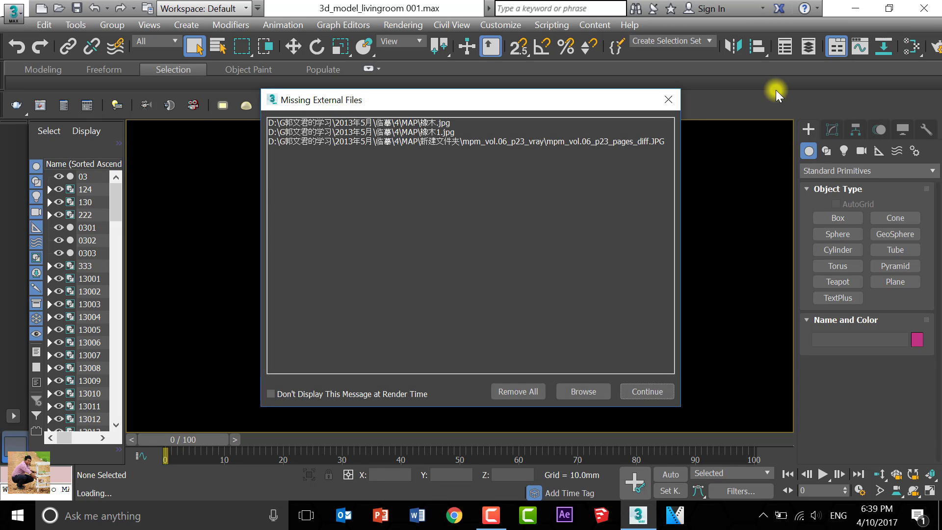
- Dismiss the missing external files warning and open Render Setup from the Rendering menu
{"action": "left_click", "coordinate": [654, 389]}
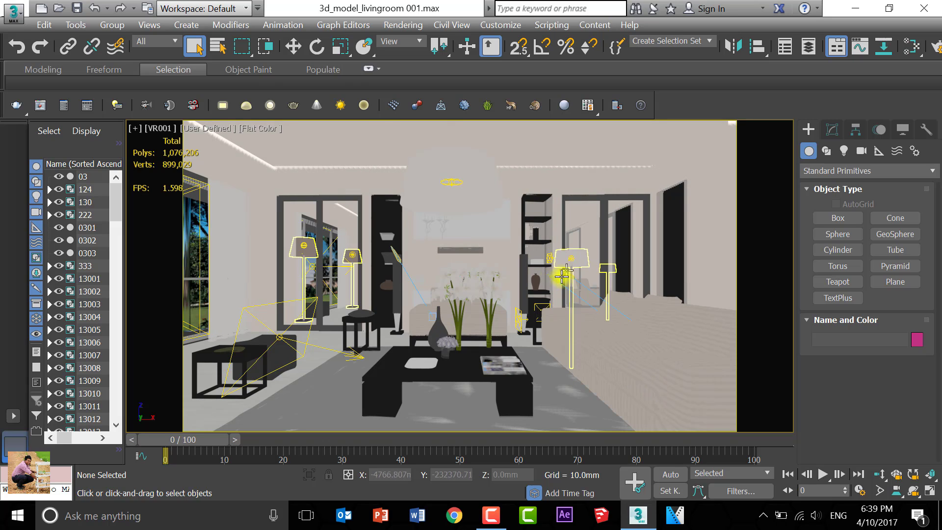
{"action": "left_click", "coordinate": [403, 25]}
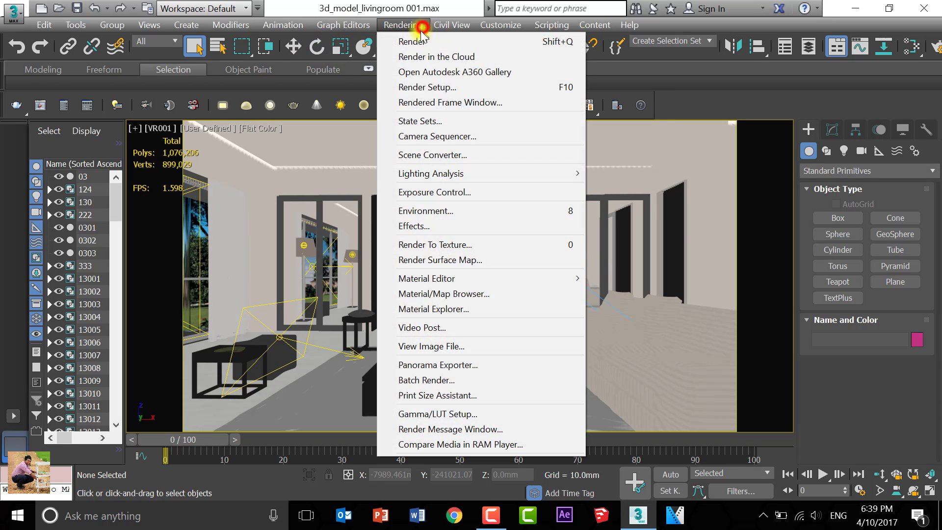
{"action": "left_click", "coordinate": [431, 89]}
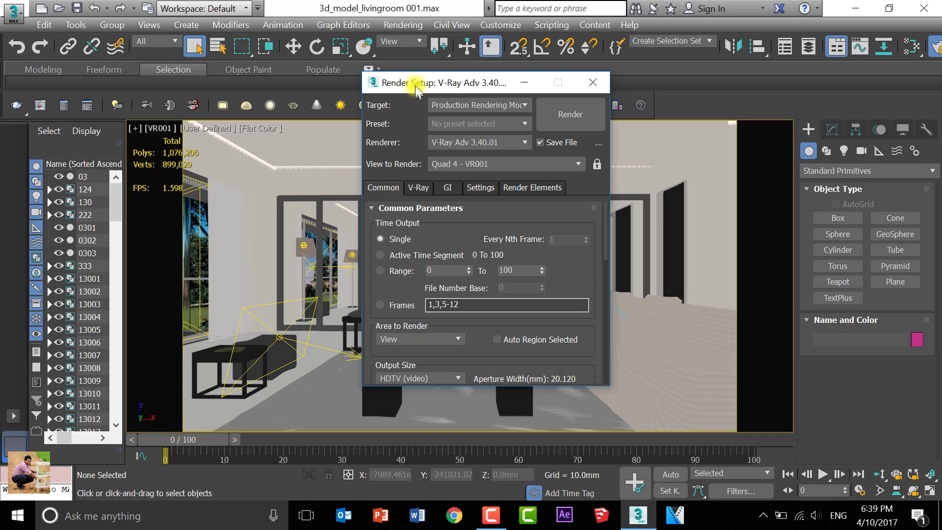
- Keep the Common tab output size at the HDTV (video) preset, 1920x1080
{"action": "left_click_drag", "start_coordinate": [415, 83], "coordinate": [393, 66]}
{"action": "scroll", "coordinate": [508, 259], "scroll_direction": "down", "scroll_amount": 3}
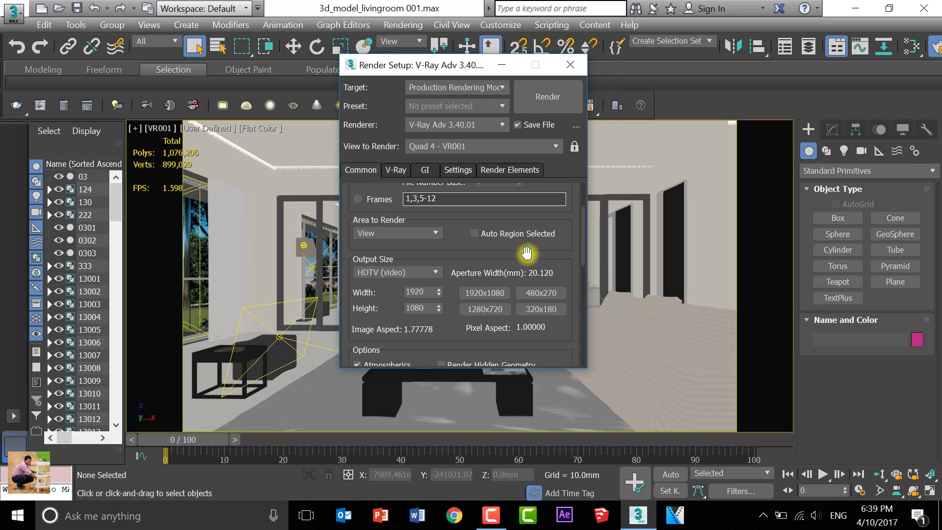
{"action": "left_click", "coordinate": [393, 273]}
{"action": "left_click", "coordinate": [383, 451]}
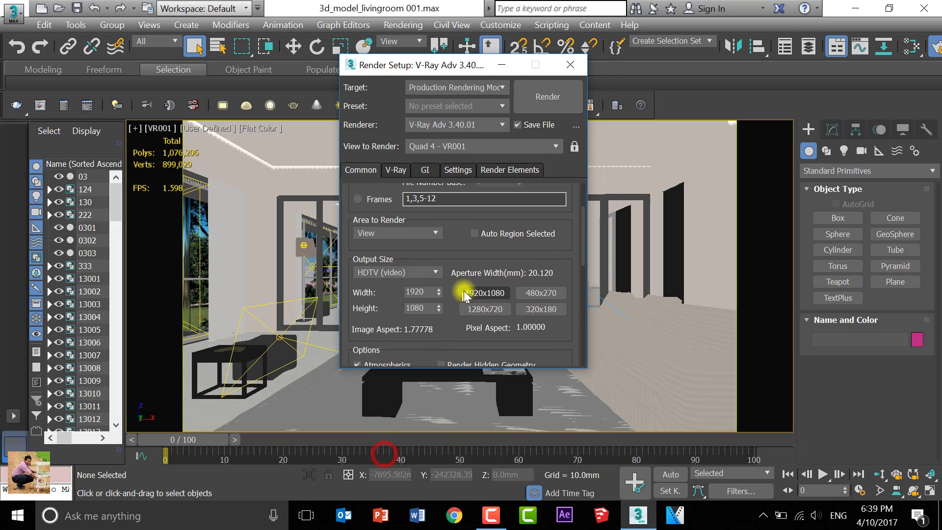
{"action": "left_click", "coordinate": [470, 292]}
{"action": "left_click_drag", "start_coordinate": [581, 220], "coordinate": [584, 295]}
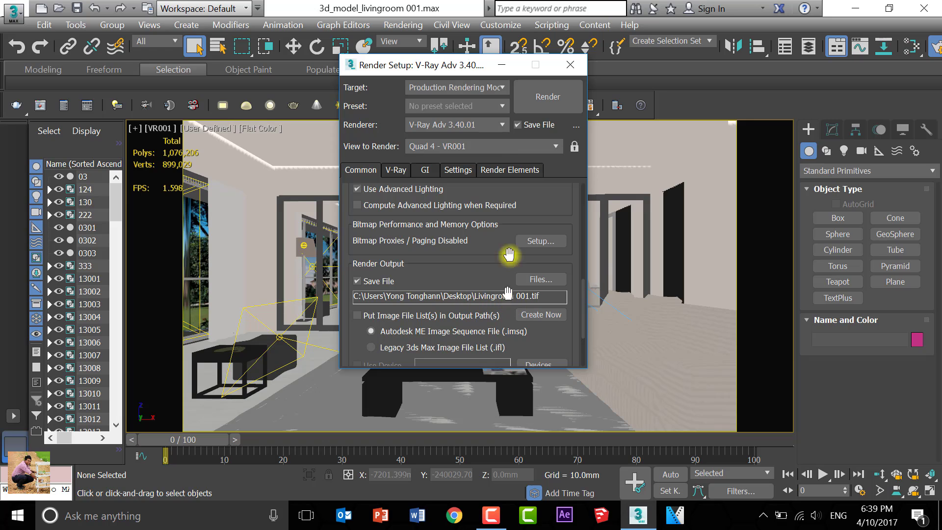
- Review the V-Ray frame buffer and image sampler settings, leaving the sampler on advanced options
{"action": "left_click", "coordinate": [398, 171]}
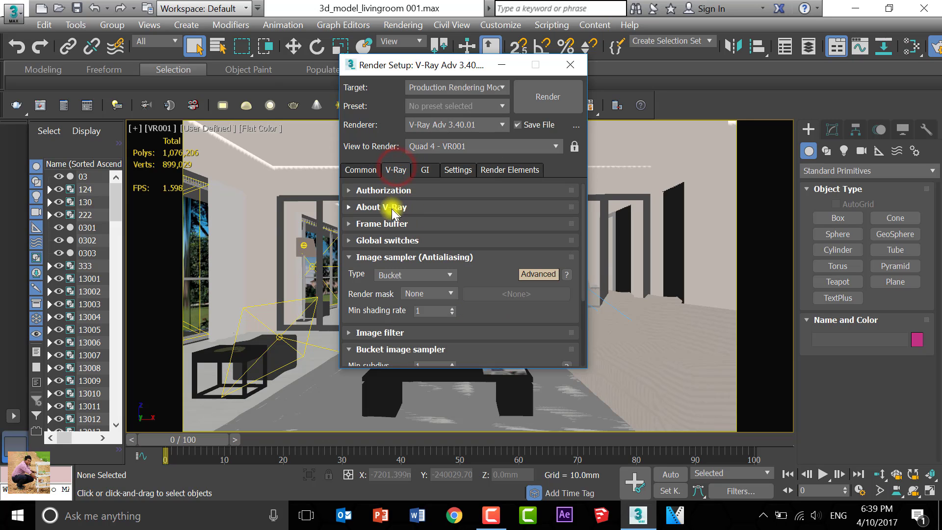
{"action": "left_click", "coordinate": [381, 222]}
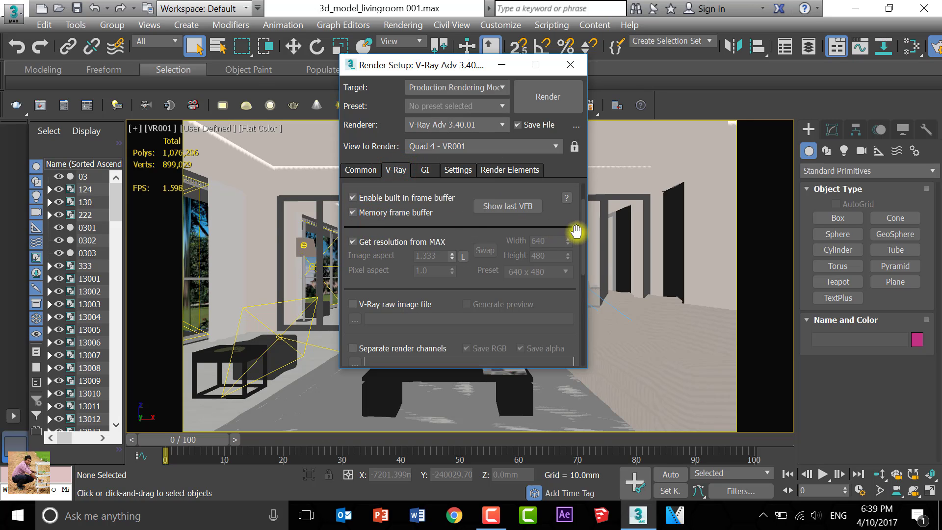
{"action": "left_click_drag", "start_coordinate": [582, 234], "coordinate": [585, 272]}
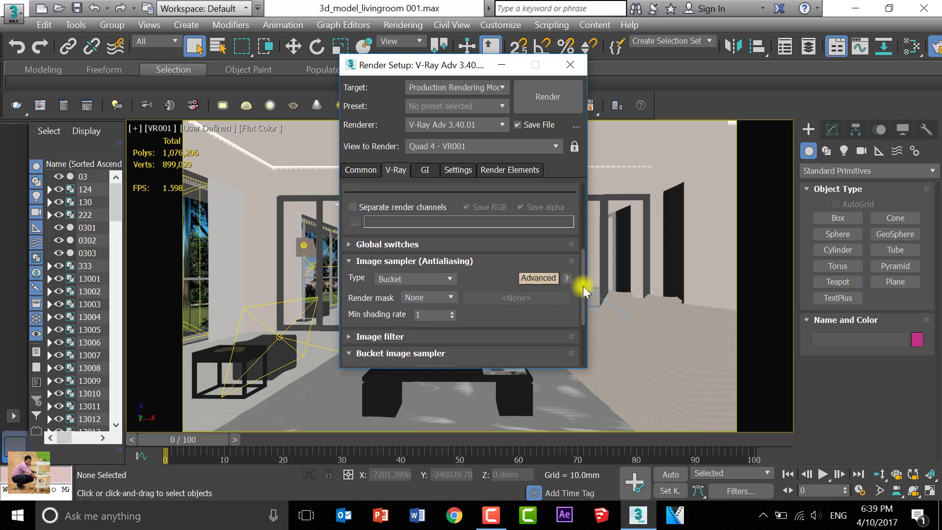
{"action": "scroll", "coordinate": [583, 287], "scroll_direction": "down", "scroll_amount": 5}
{"action": "left_click", "coordinate": [537, 233]}
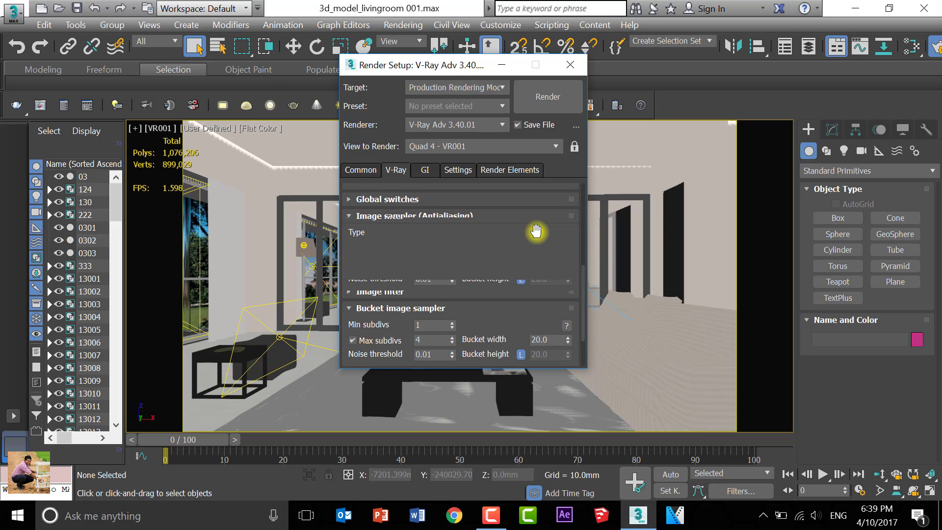
{"action": "left_click", "coordinate": [538, 232]}
{"action": "left_click", "coordinate": [537, 232]}
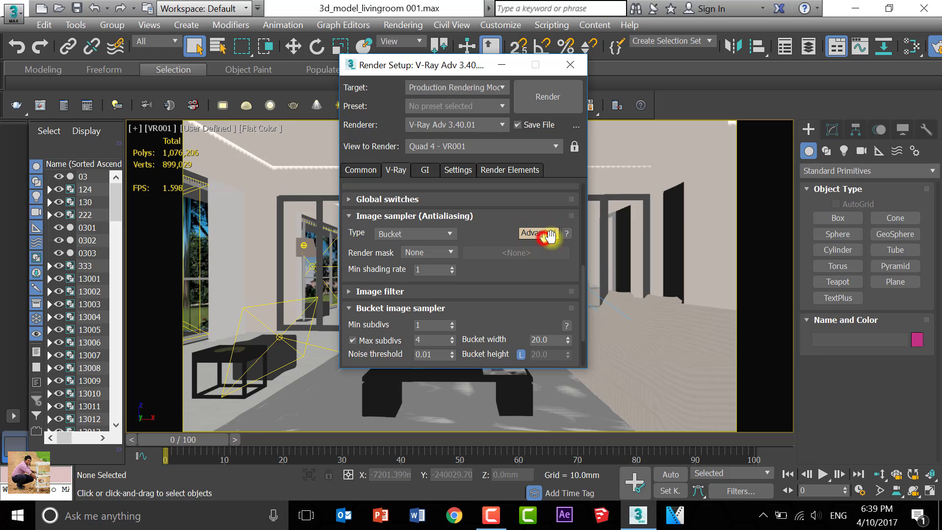
{"action": "scroll", "coordinate": [580, 294], "scroll_direction": "down", "scroll_amount": 4}
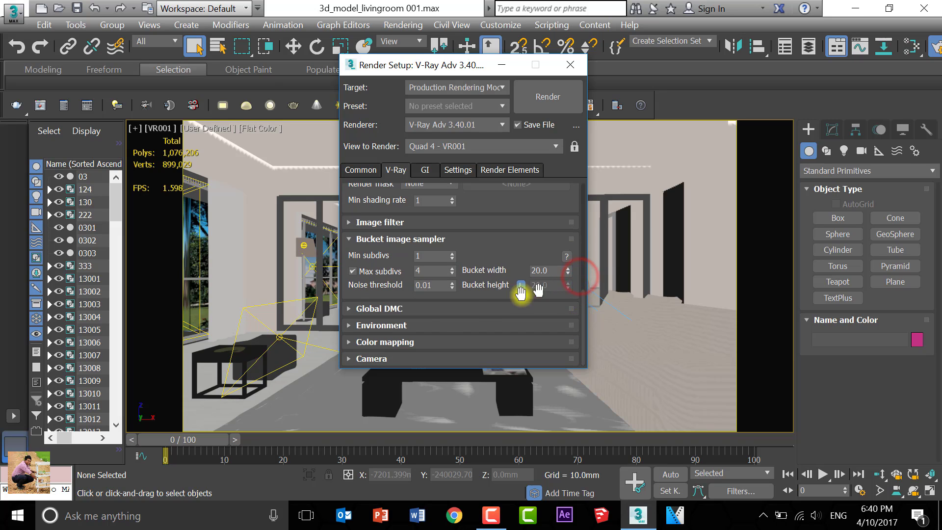
- Review the Global DMC, Environment, Color mapping and Camera rollouts, then move to GI
{"action": "left_click", "coordinate": [412, 309]}
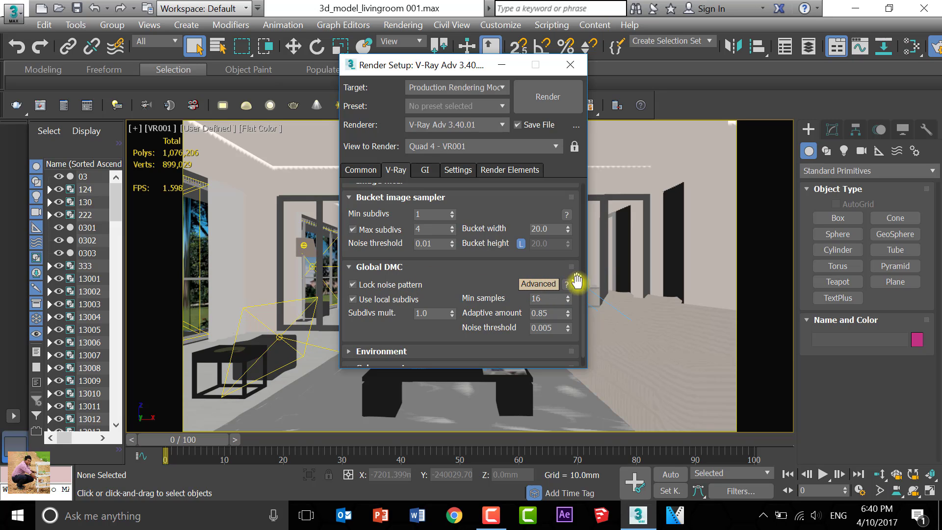
{"action": "left_click_drag", "start_coordinate": [582, 298], "coordinate": [581, 337]}
{"action": "left_click", "coordinate": [392, 325]}
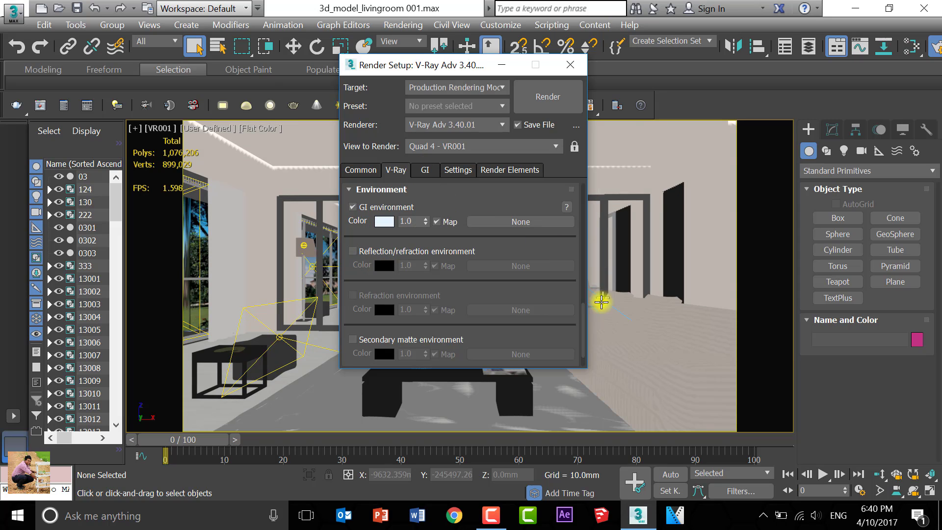
{"action": "left_click_drag", "start_coordinate": [582, 315], "coordinate": [525, 328]}
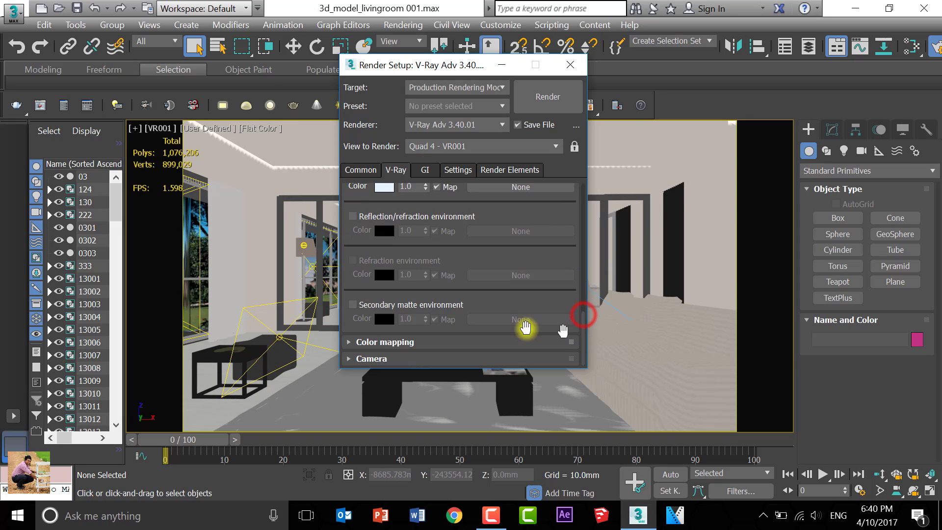
{"action": "left_click", "coordinate": [385, 342]}
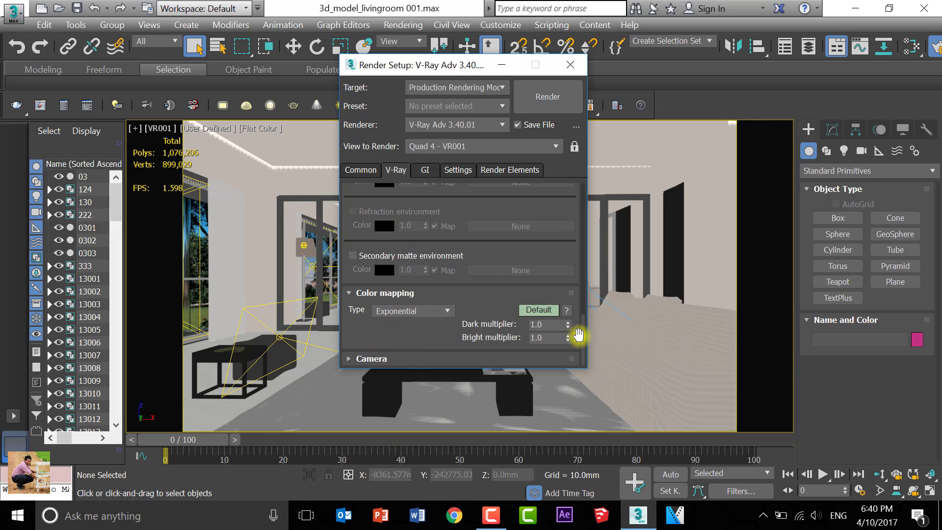
{"action": "left_click", "coordinate": [368, 356]}
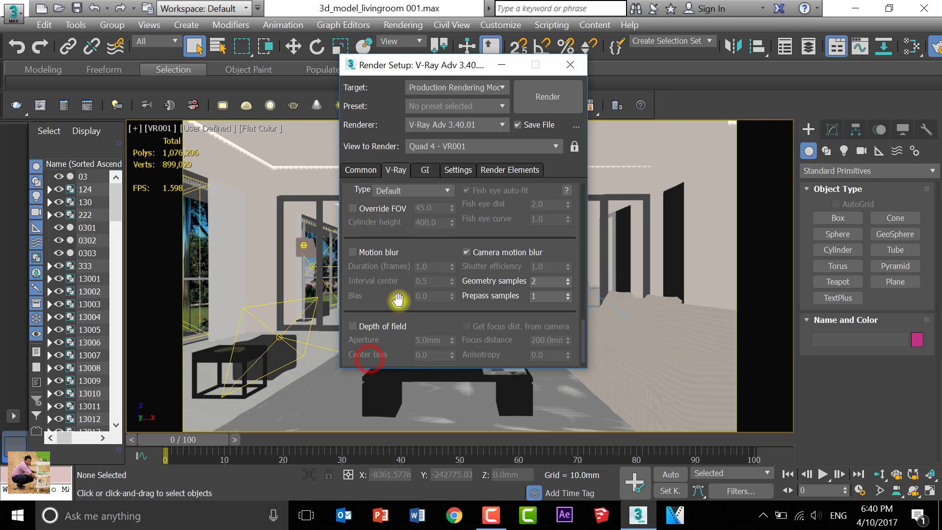
{"action": "left_click", "coordinate": [420, 170]}
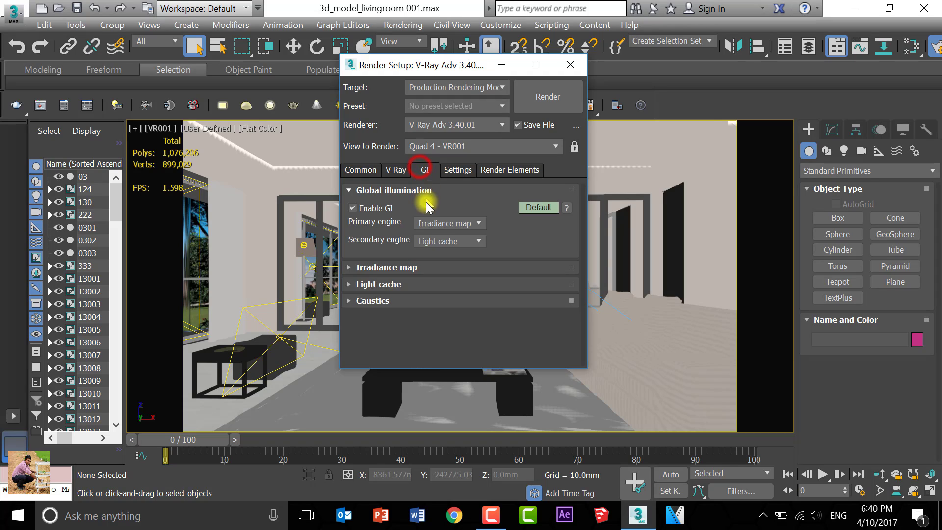
- Use Irradiance map primary and Light cache secondary GI, with 1000 subdivs and 0.02 sample size
{"action": "left_click", "coordinate": [427, 223]}
{"action": "left_click", "coordinate": [435, 245]}
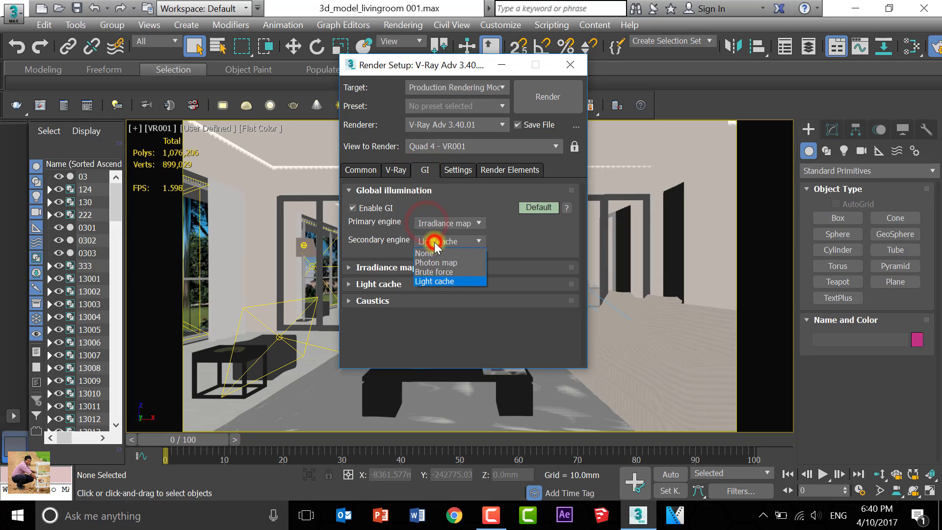
{"action": "left_click", "coordinate": [435, 281]}
{"action": "left_click", "coordinate": [399, 269]}
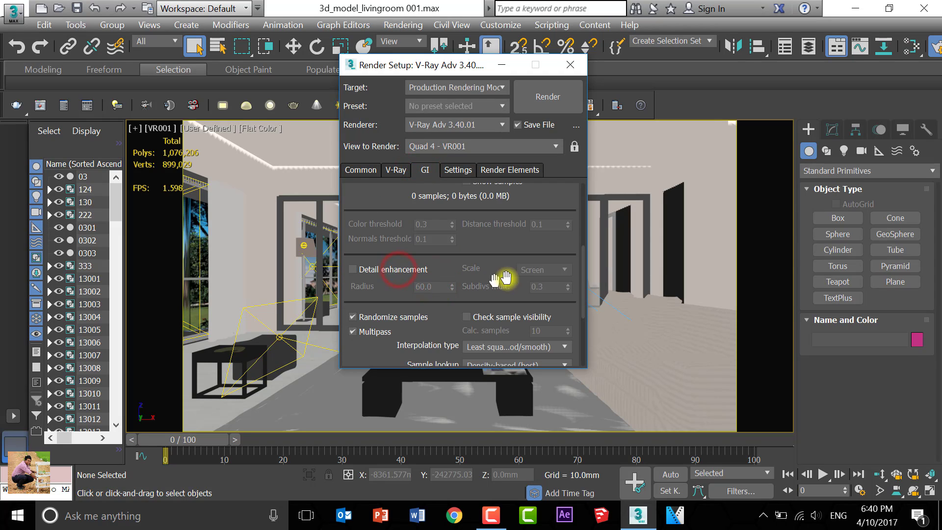
{"action": "mouse_move", "coordinate": [584, 271]}
{"action": "left_mouse_down"}
{"action": "mouse_move", "coordinate": [578, 225]}
{"action": "mouse_move", "coordinate": [573, 342]}
{"action": "left_mouse_up"}
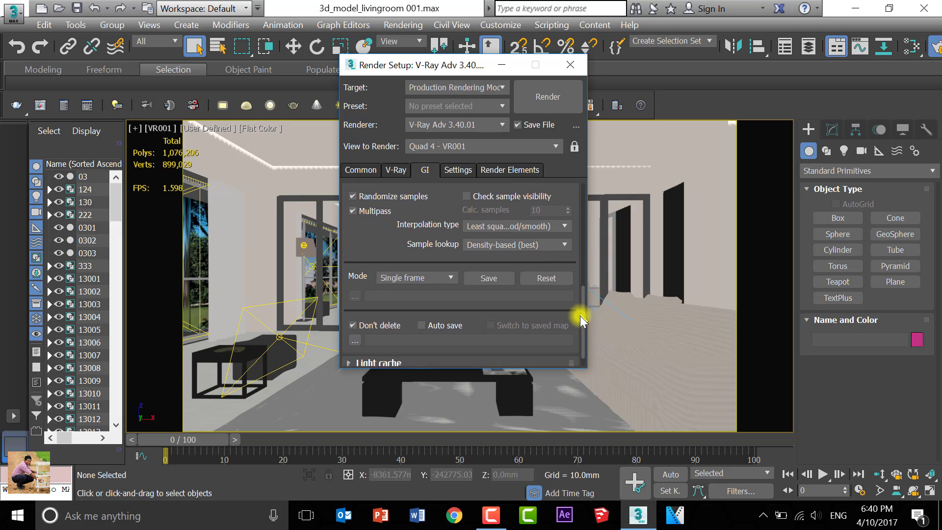
{"action": "left_click", "coordinate": [383, 343]}
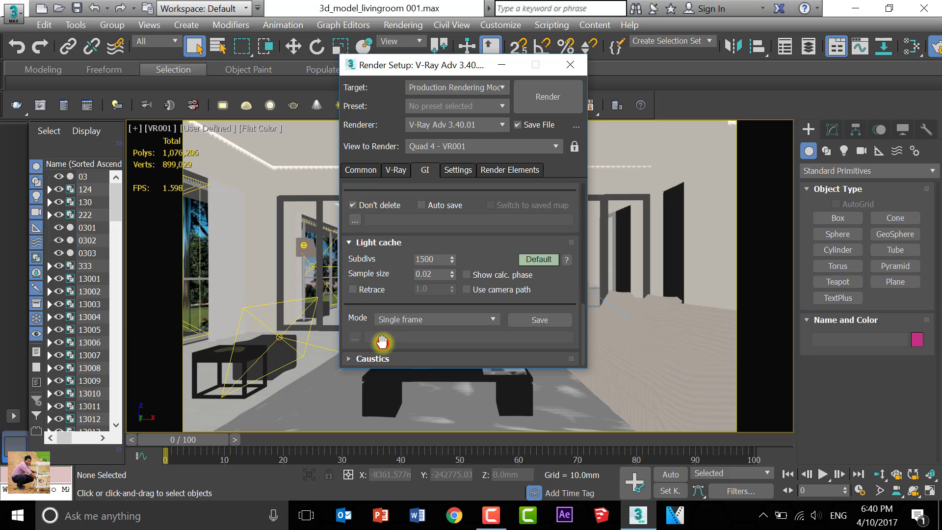
{"action": "left_click", "coordinate": [422, 258]}
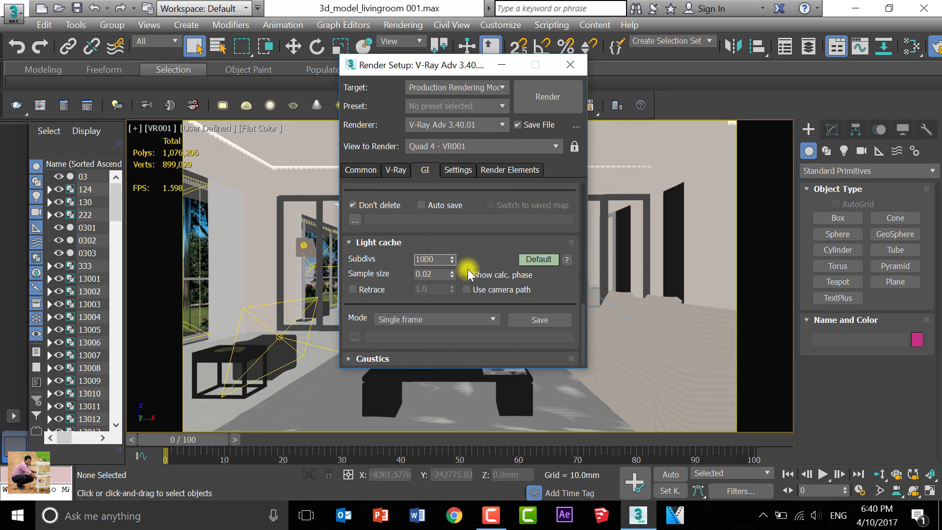
{"action": "left_click", "coordinate": [431, 274]}
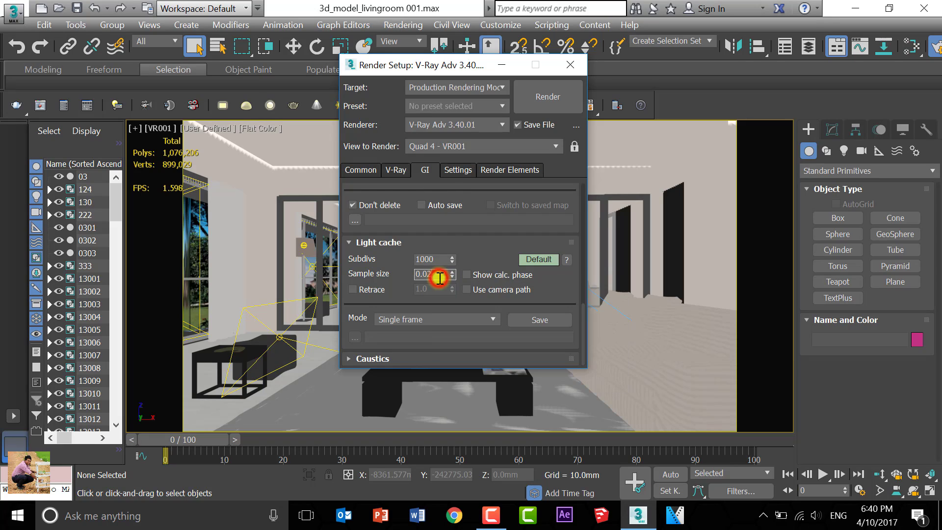
- Check the 4000 MB texture cache size in the V-Ray Settings tab
{"action": "left_click", "coordinate": [453, 170]}
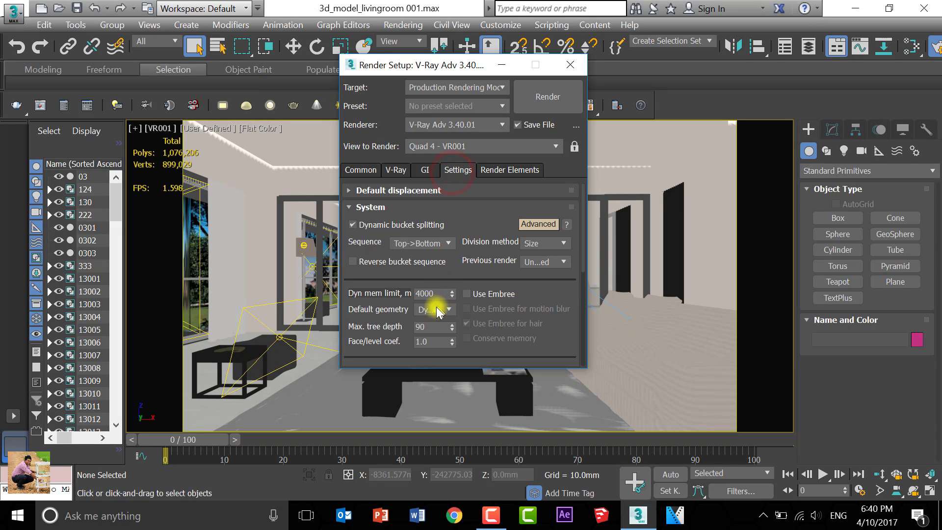
{"action": "left_click_drag", "start_coordinate": [582, 222], "coordinate": [583, 319]}
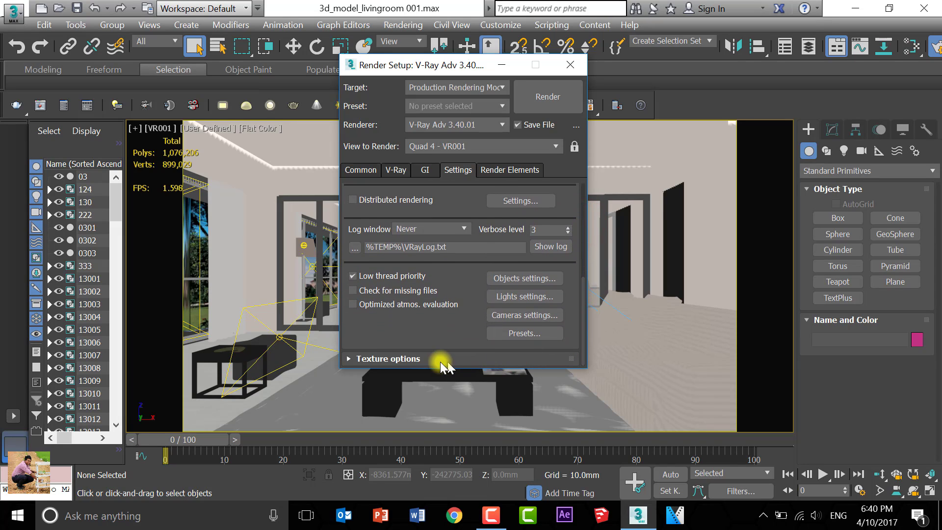
{"action": "left_click", "coordinate": [423, 354]}
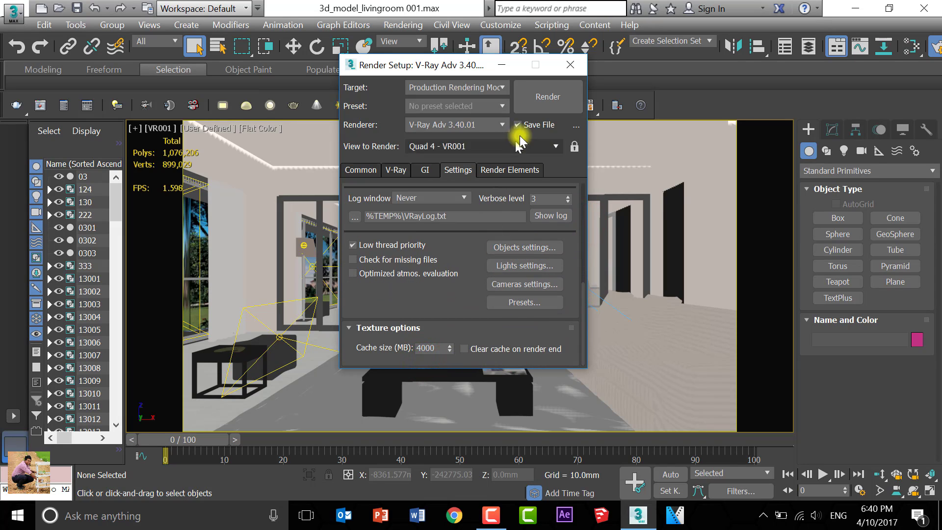
- Start the 1920 x 1080 V-Ray render of the camera view to Livingroom 001.tif
{"action": "left_click", "coordinate": [537, 102]}
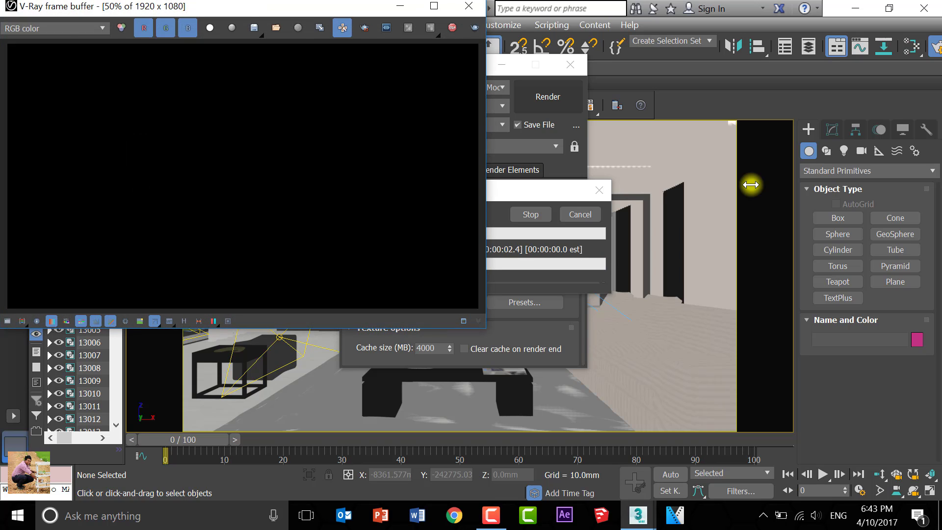
- Maximize the V-Ray frame buffer and view the render at 100% while it finishes
{"action": "left_click", "coordinate": [430, 9]}
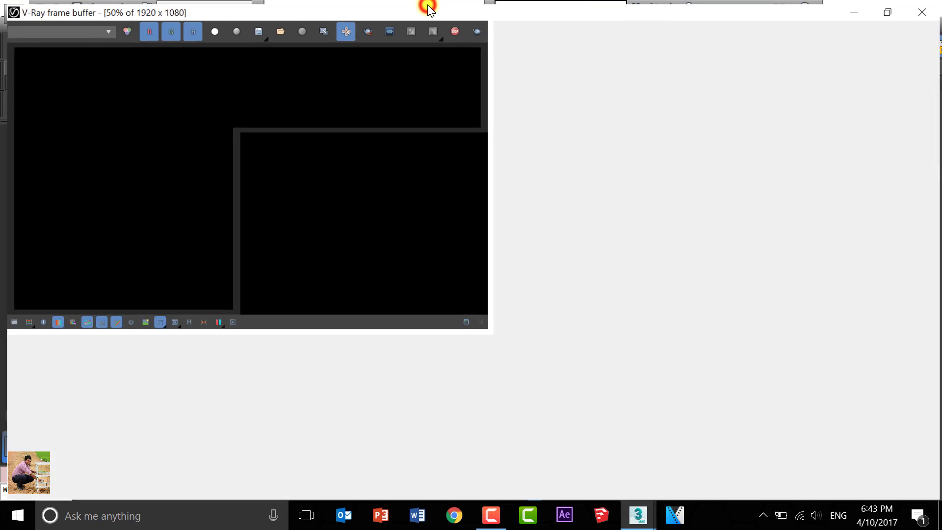
{"action": "double_click", "coordinate": [449, 265]}
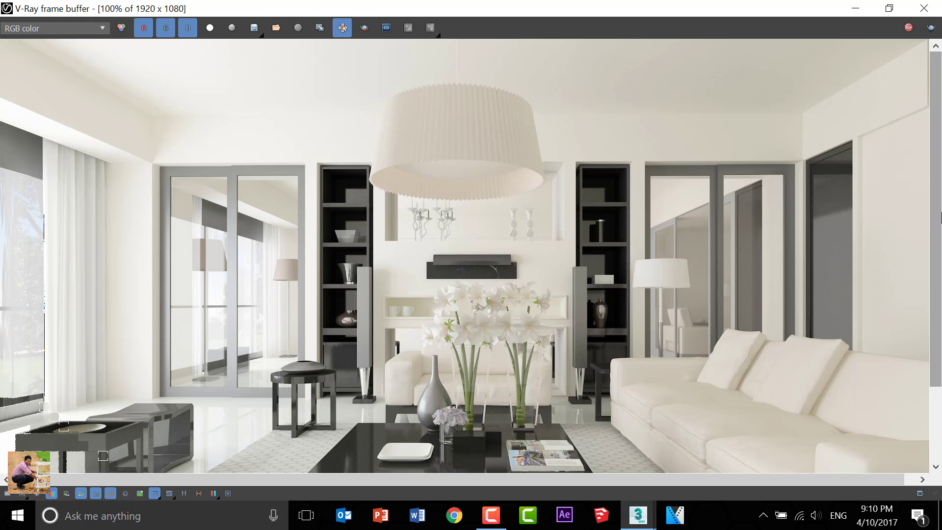
- Minimize the finished V-Ray frame buffer and 3ds Max, then refresh the desktop to show Livingroom 001.tif
{"action": "left_click_drag", "start_coordinate": [940, 217], "coordinate": [941, 337]}
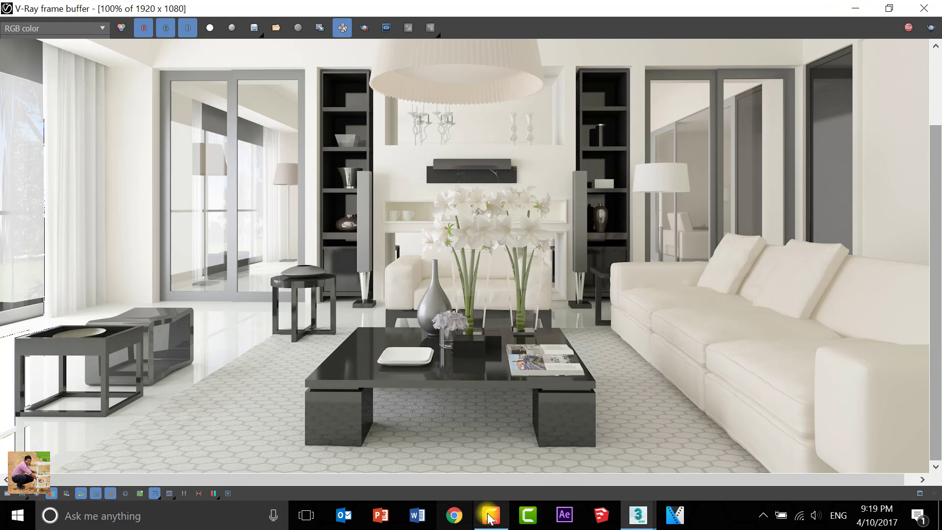
{"action": "mouse_move", "coordinate": [637, 515]}
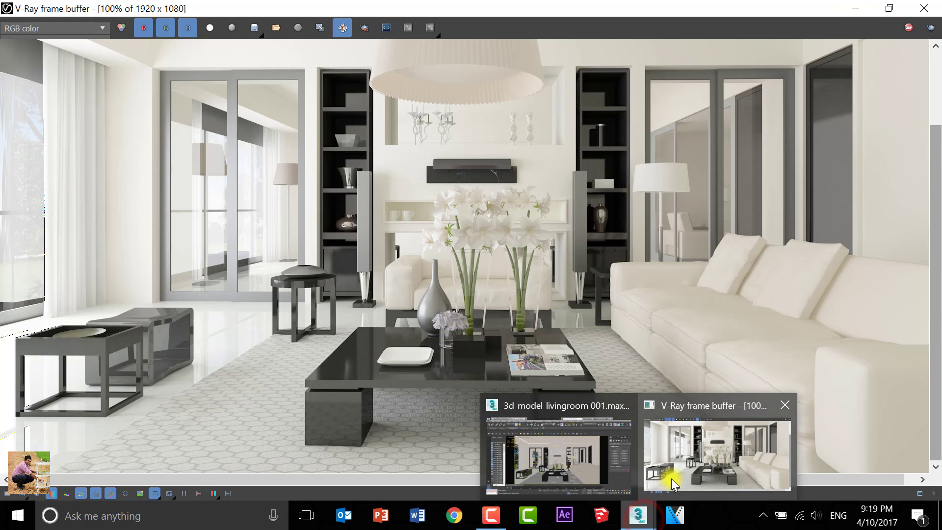
{"action": "left_click", "coordinate": [671, 478]}
{"action": "left_click", "coordinate": [856, 9]}
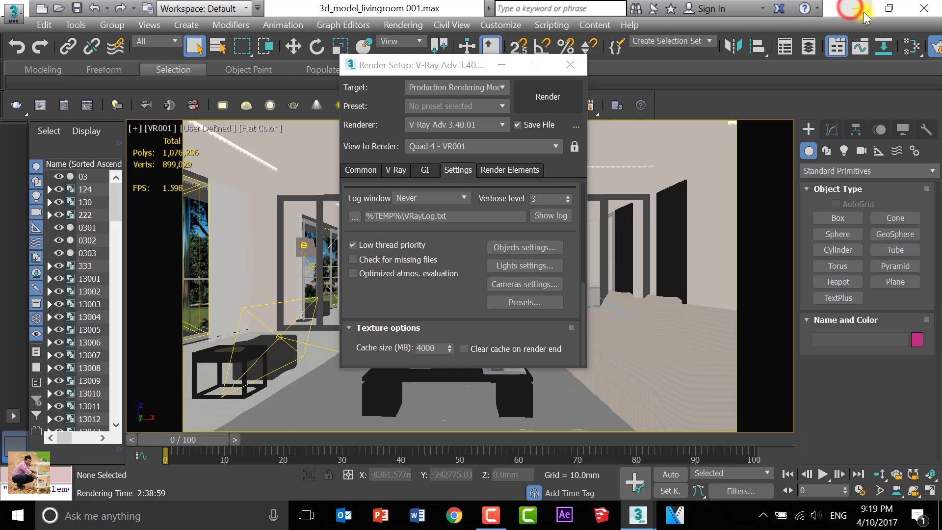
{"action": "left_click", "coordinate": [864, 12]}
{"action": "right_click", "coordinate": [577, 84]}
{"action": "left_click", "coordinate": [636, 127]}
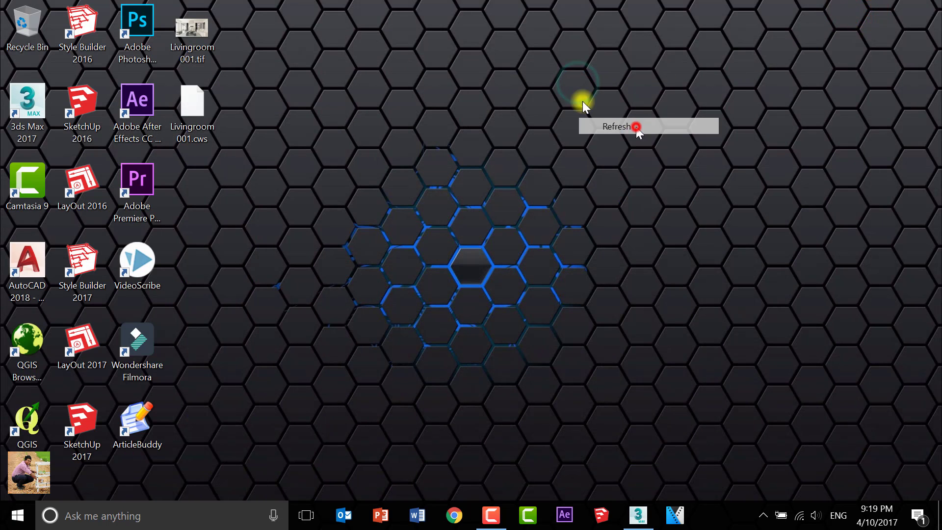
- Open Livingroom 001.tif in Windows Photo Viewer and play it as a full-screen slide show
{"action": "double_click", "coordinate": [201, 28]}
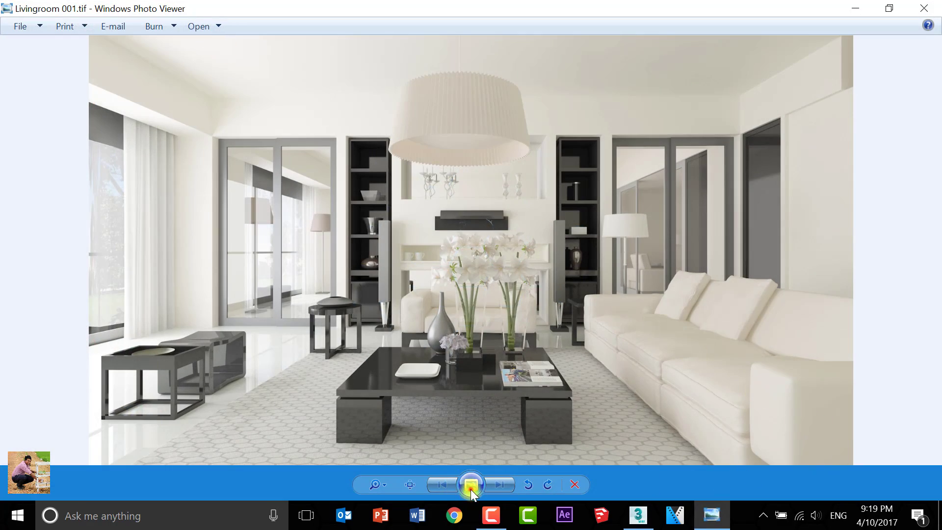
{"action": "left_click", "coordinate": [470, 486]}
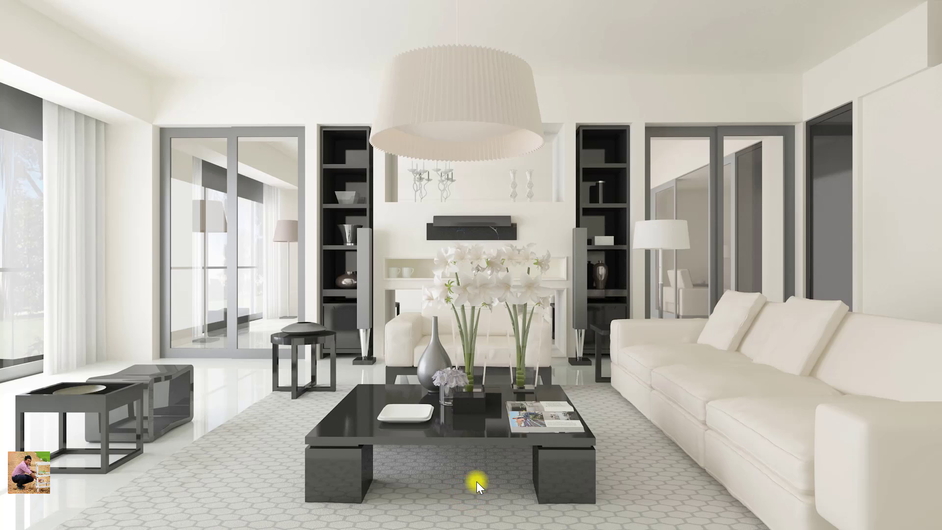